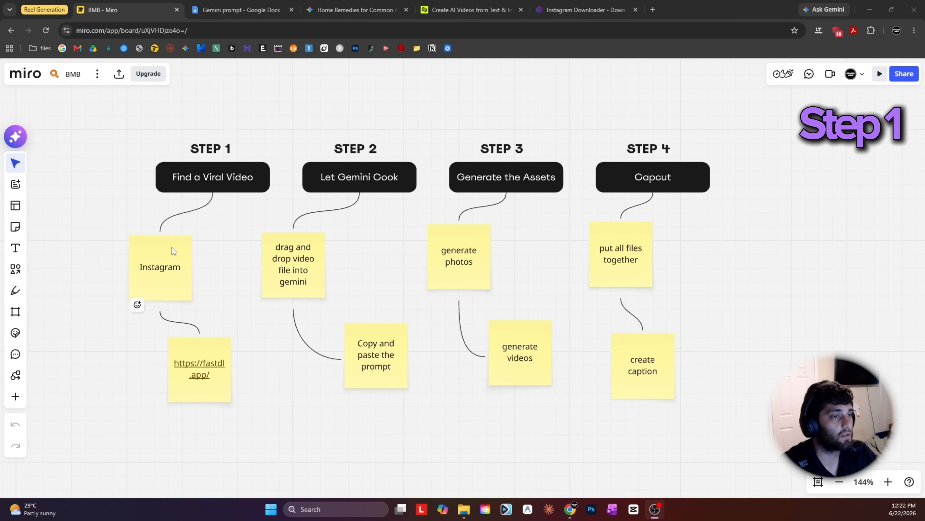
Review the Instagram note under Step 1 on the board and the link field of the FastDl Instagram downloader.
left_click(137, 250)
left_click(96, 257)
left_click(140, 268)
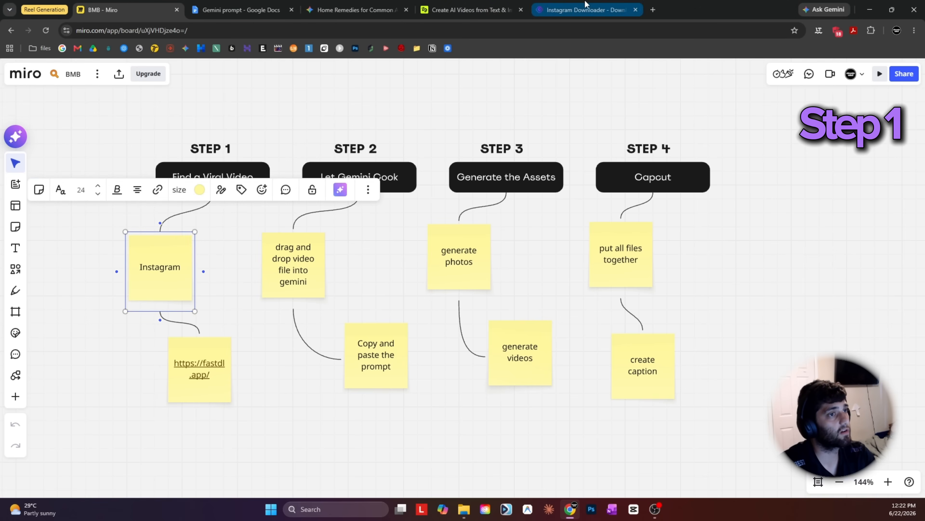
left_click(582, 9)
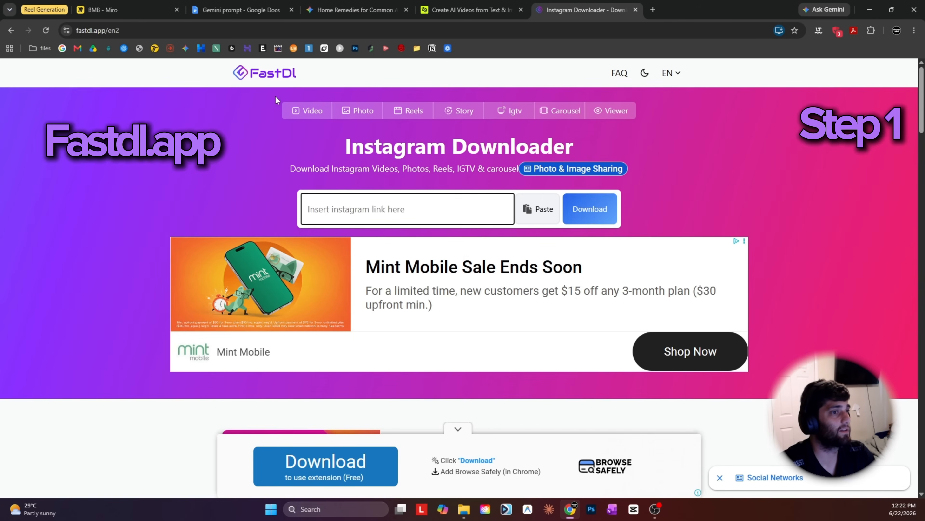
left_click(382, 208)
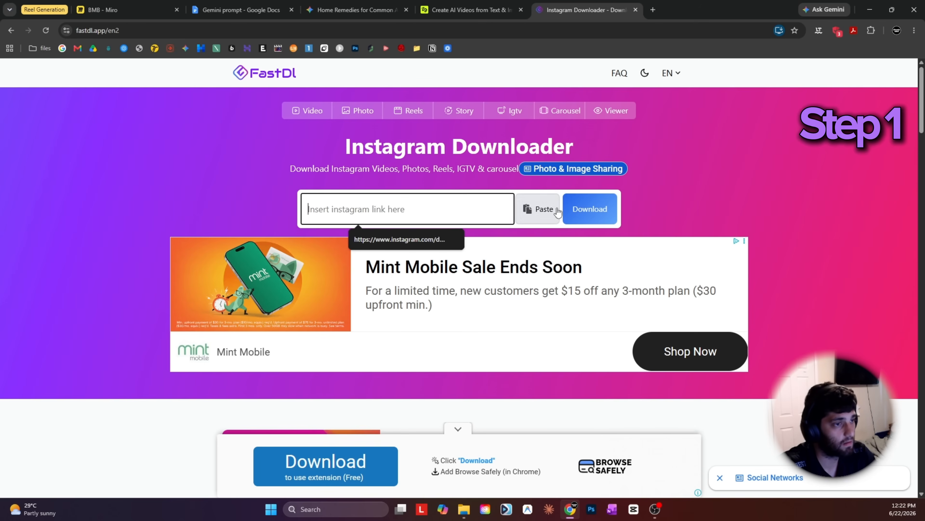
left_click(224, 10)
left_click(110, 10)
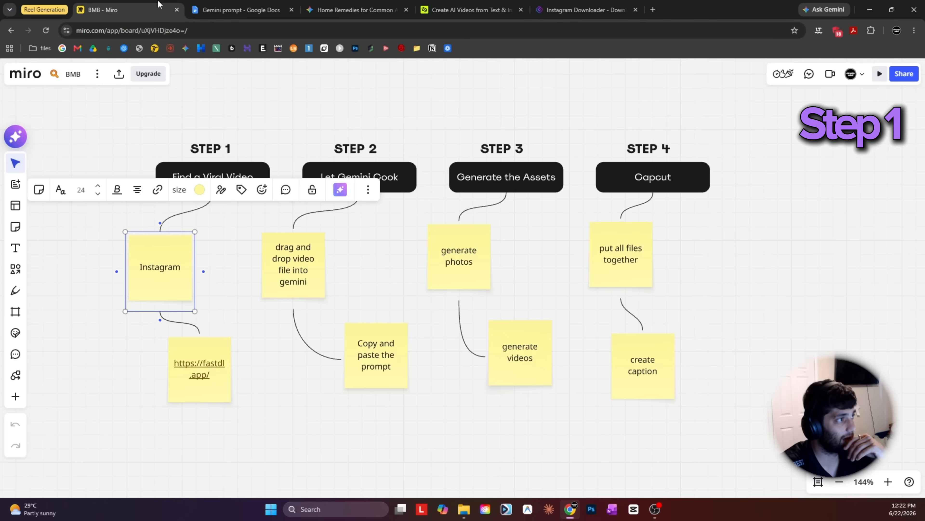
left_click(105, 365)
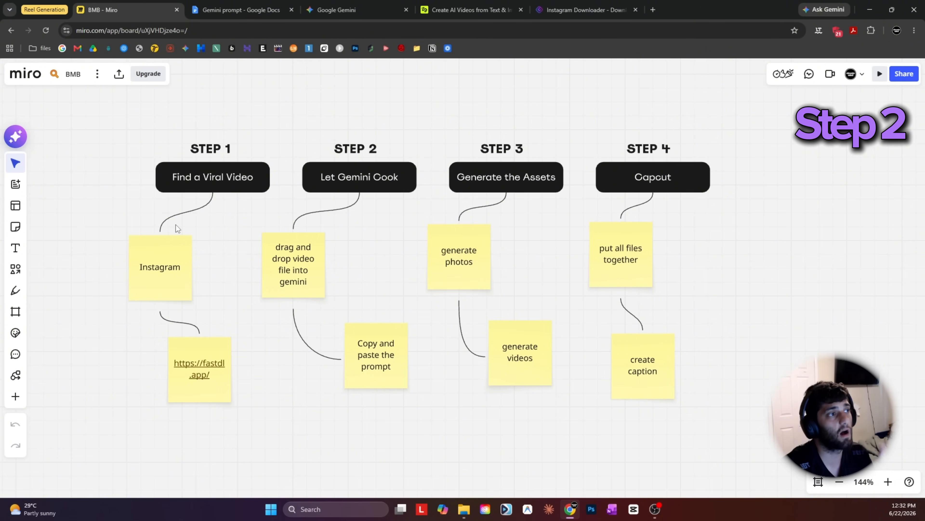
Switch to Gemini and attach the downloaded dragon fruit video file to a new chat.
left_click(336, 10)
key("alt+Tab")
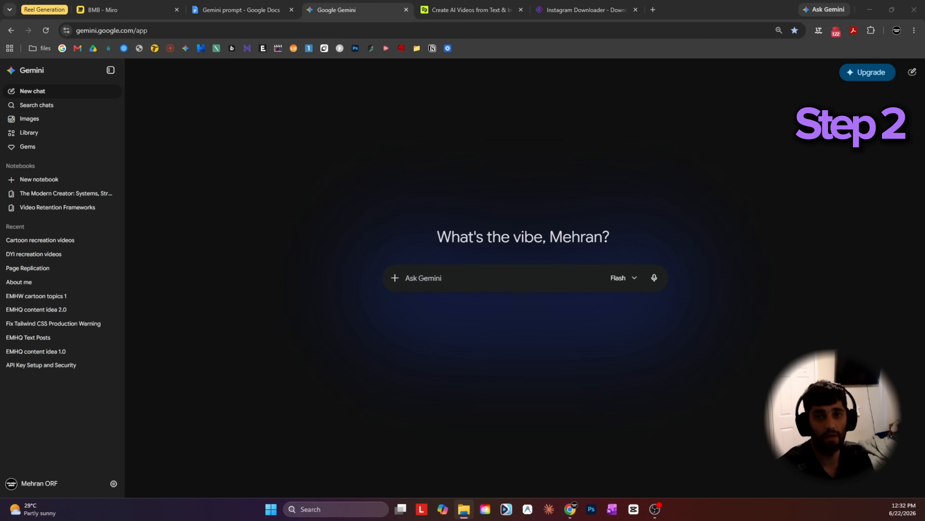
left_click_drag(0, 255, 492, 263)
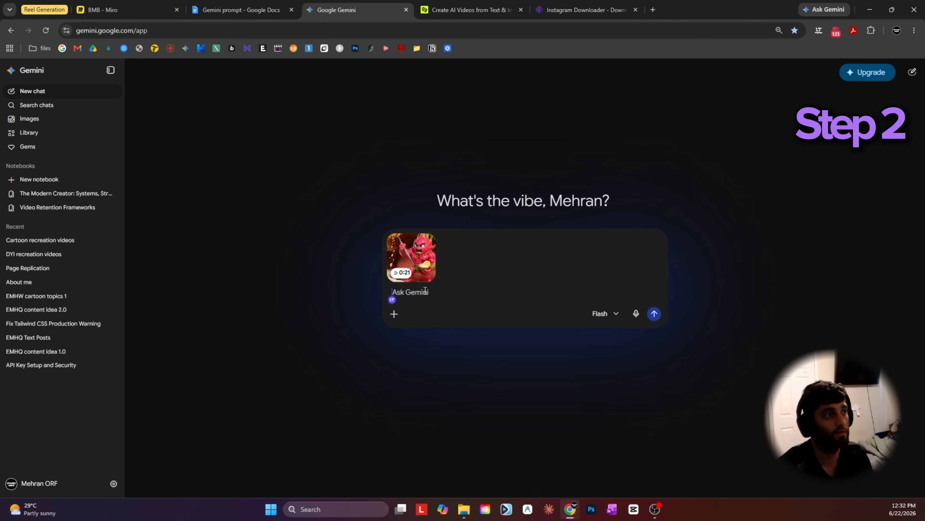
Copy the full transcription prompt from the "Gemini prompt" Google Doc into the Gemini chat with the attached video.
left_click(222, 4)
left_click(353, 277)
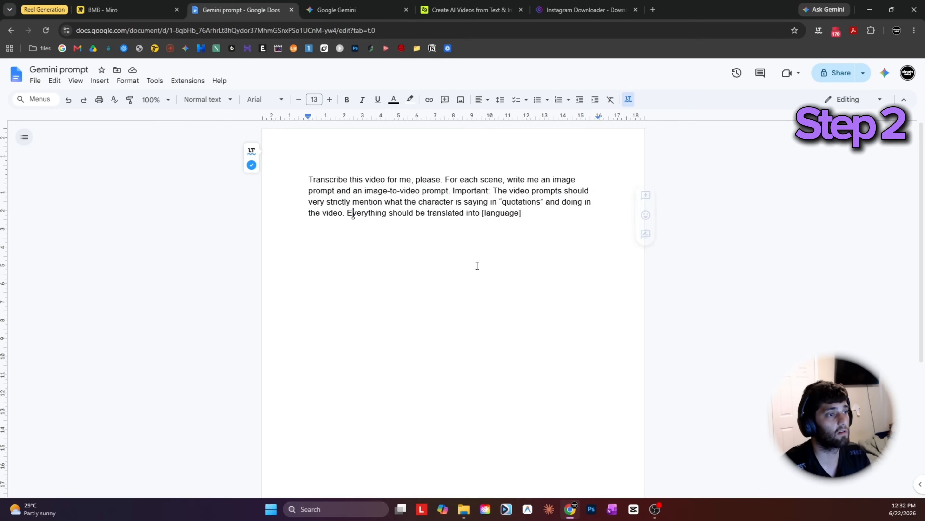
left_click_drag(535, 213, 277, 171)
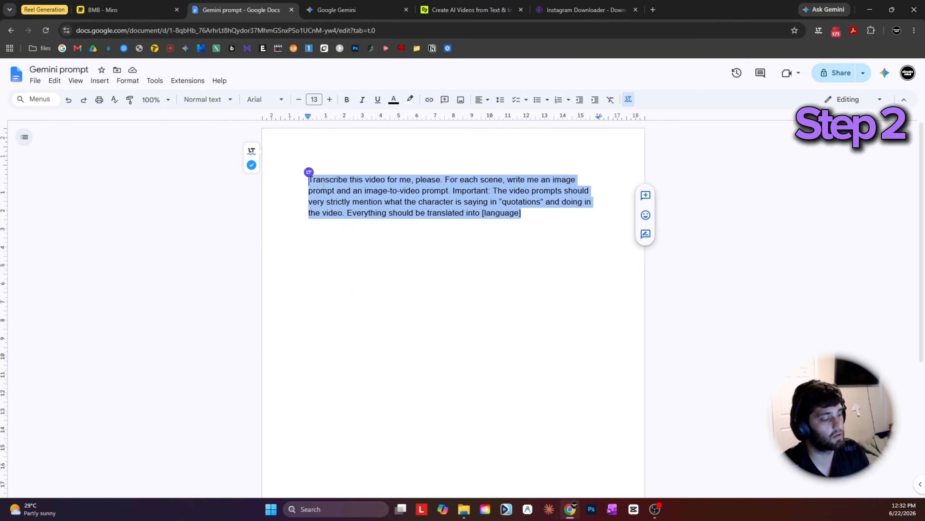
key("ctrl+c")
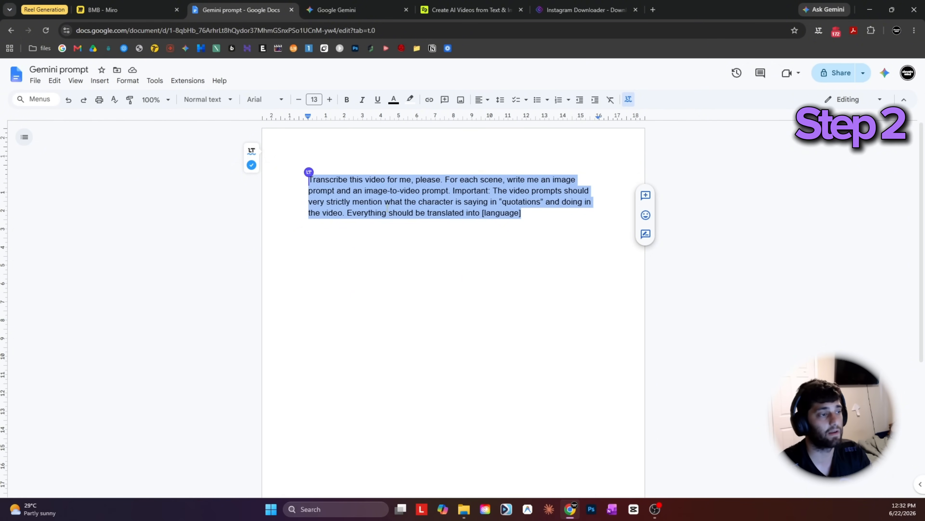
key("ctrl+Tab")
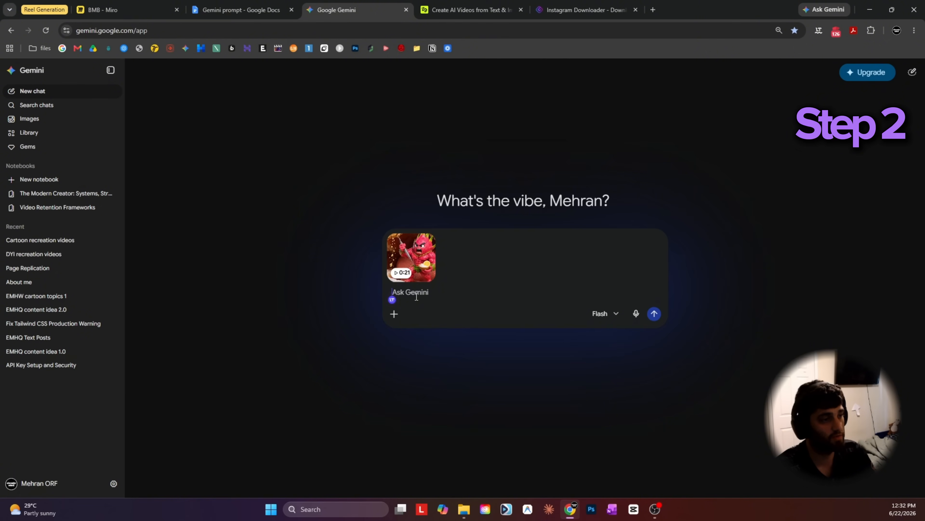
key("ctrl+v")
Replace the "language" placeholder in the prompt with "ENGLISH" and send the message with the video.
left_click_drag(583, 308, 470, 308)
left_click(542, 307)
double_click(542, 307)
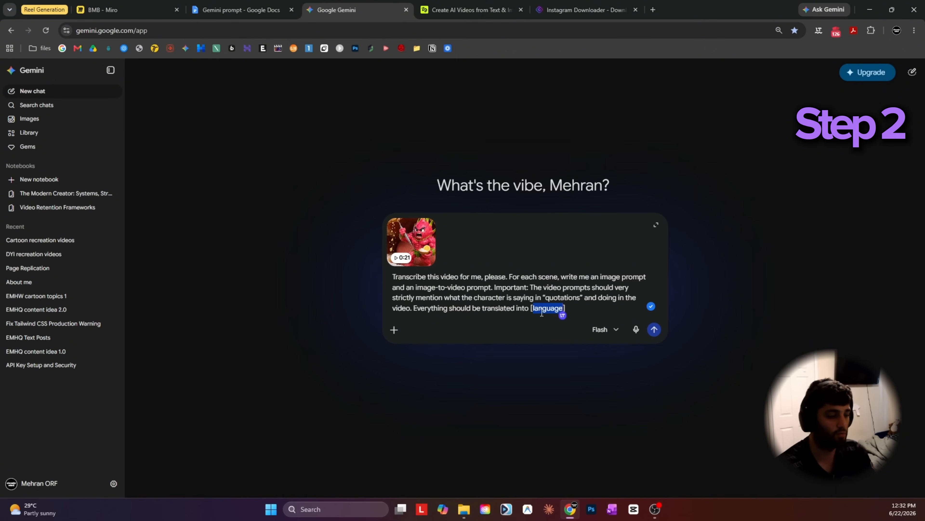
type("ENGLISH")
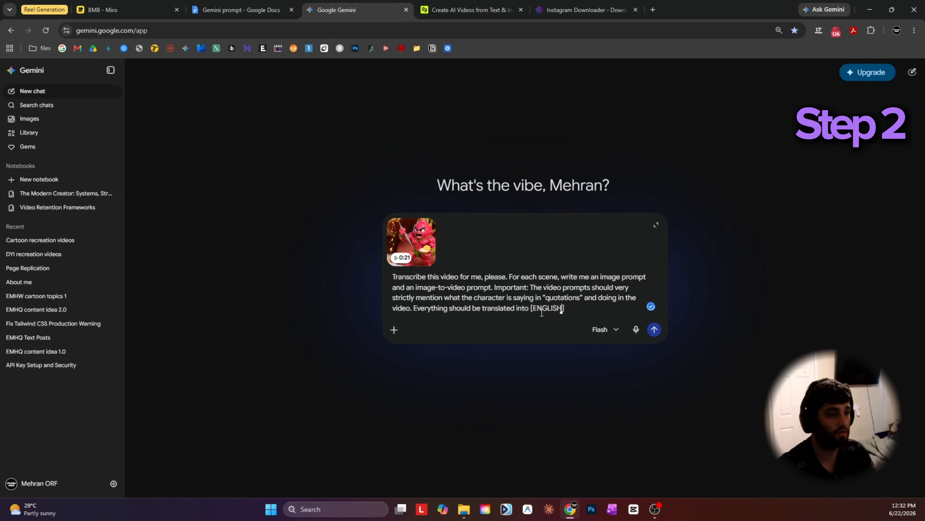
key("Return")
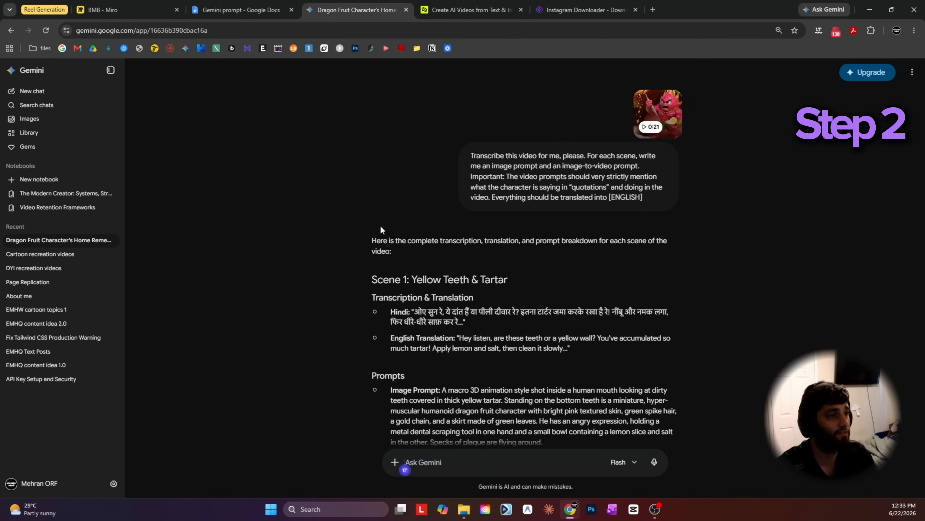
Check the workflow board, then examine the image prompt and image-to-video prompt Gemini wrote for Scene 1.
left_click(128, 5)
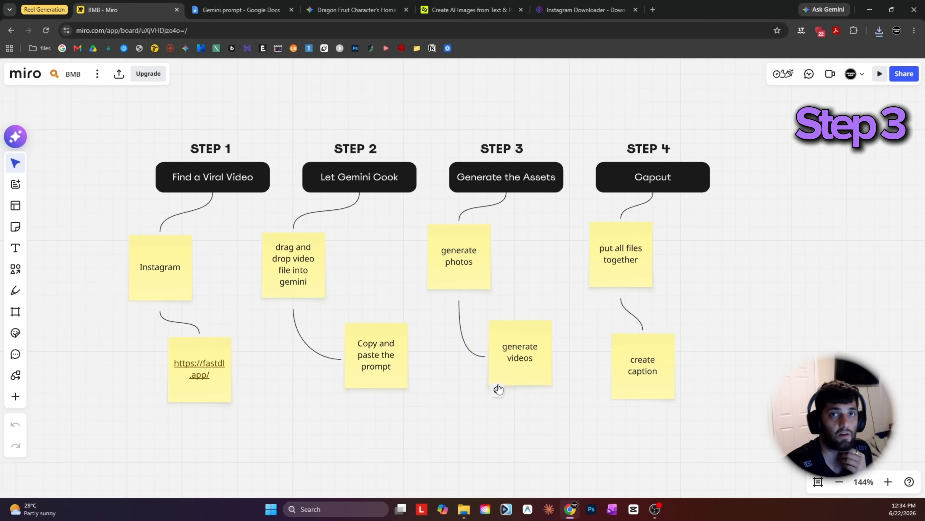
left_click(351, 10)
scroll(320, 224, "down", 2)
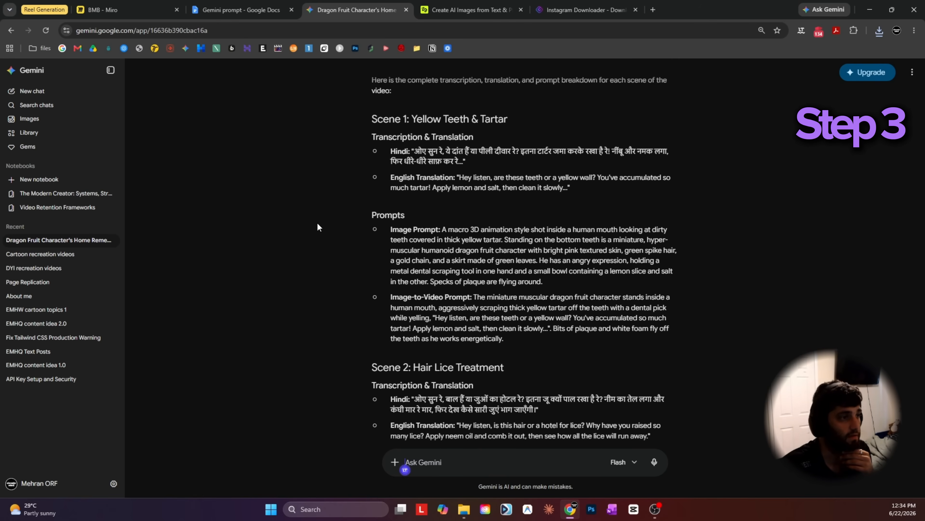
scroll(319, 223, "up", 2)
scroll(430, 211, "down", 2)
left_click_drag(384, 228, 568, 285)
left_click(376, 296)
left_click_drag(375, 295, 624, 349)
left_click(268, 240)
left_click_drag(441, 229, 614, 289)
Switch to Higgsfield's image generator and choose Seedream 4.5 as the model.
left_click(470, 9)
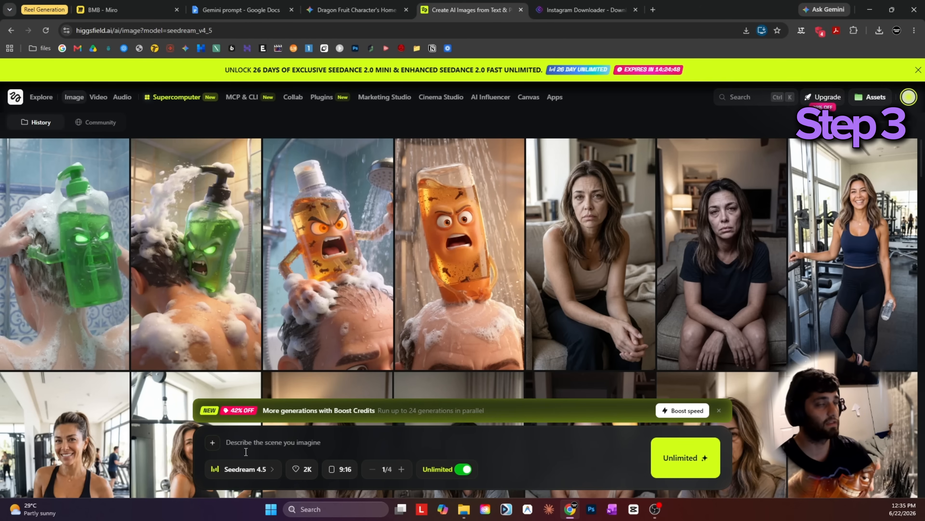
left_click(251, 452)
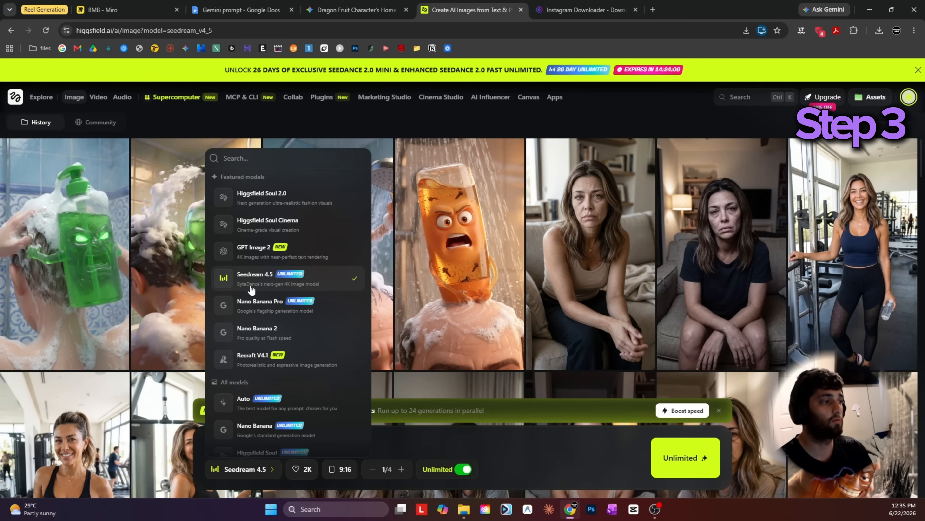
left_click(259, 283)
Copy Gemini's Scene 1 "Yellow Teeth & Tartar" image prompt into Higgsfield and generate the image.
left_click(241, 10)
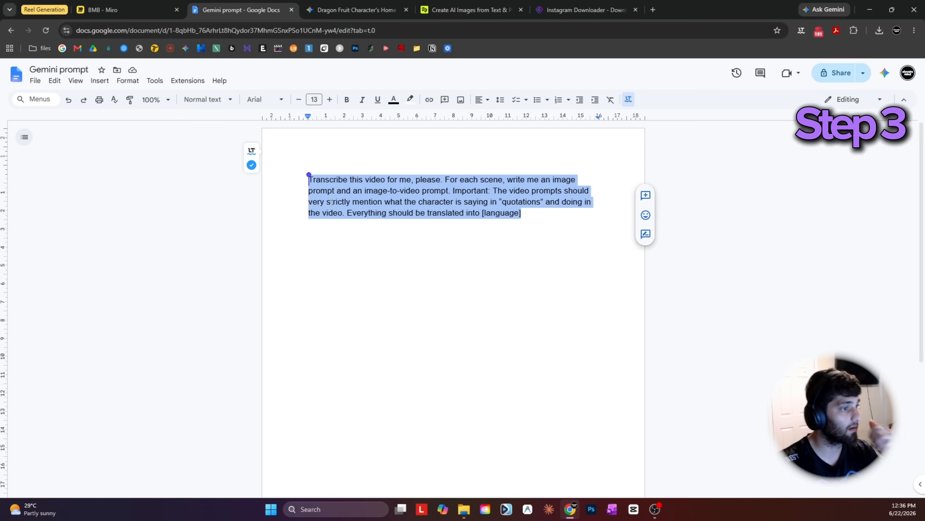
left_click(356, 10)
left_click(418, 238)
left_click_drag(441, 229, 578, 281)
left_click(470, 9)
left_click(273, 442)
key("ctrl+v")
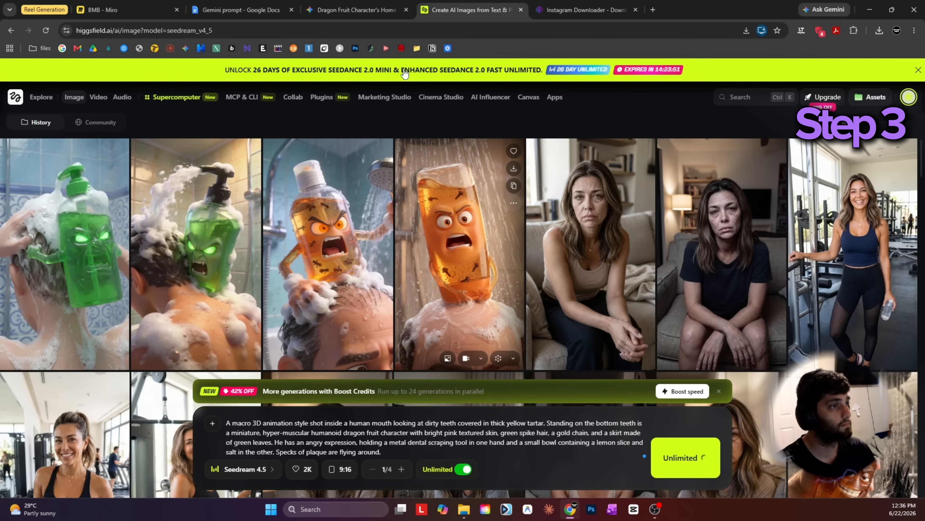
Replace the Higgsfield prompt with Gemini's Scene 2 "Hair Lice Treatment" image prompt and generate the image.
left_click(355, 9)
scroll(296, 255, "down", 5)
left_click(470, 9)
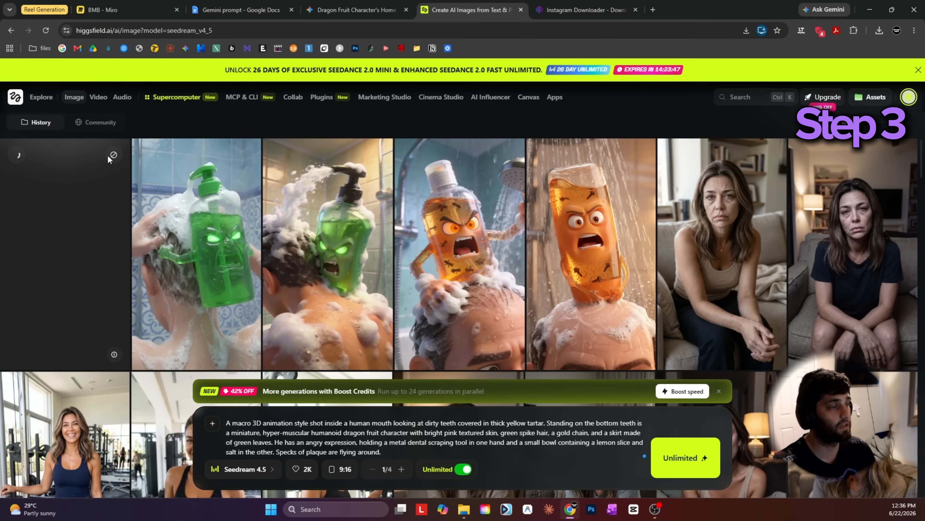
left_click(368, 5)
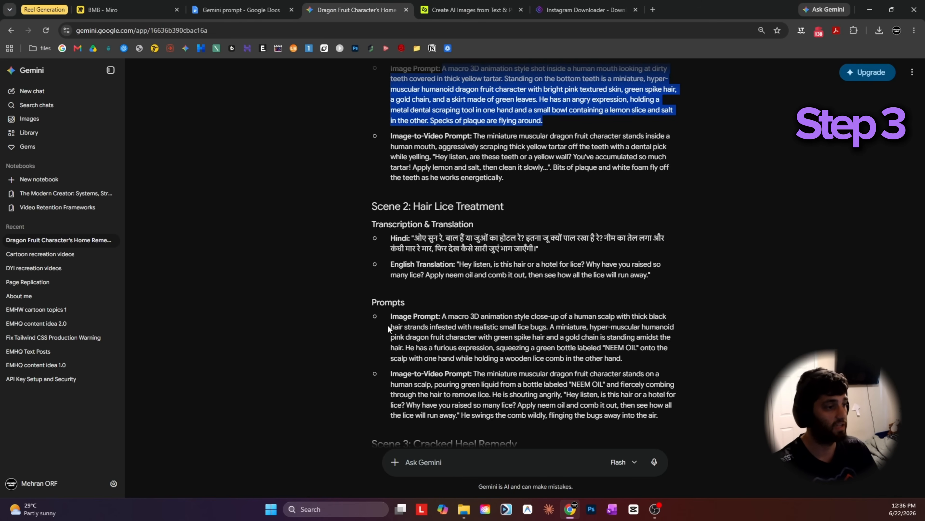
left_click_drag(447, 314, 653, 361)
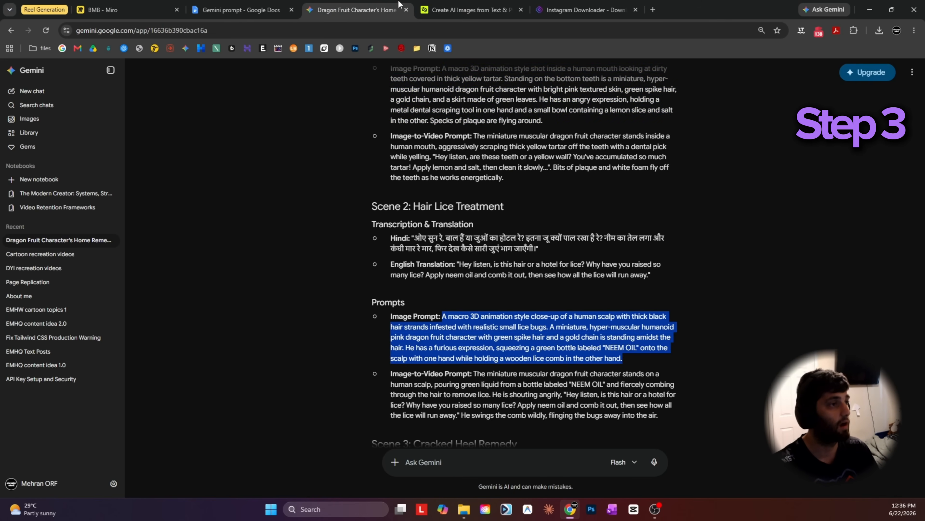
left_click(470, 10)
key("ctrl+a")
key("ctrl+v")
left_click(701, 458)
Replace the Higgsfield prompt with Gemini's Scene 3 "Cracked Heel Remedy" image prompt and generate the image.
left_click(357, 10)
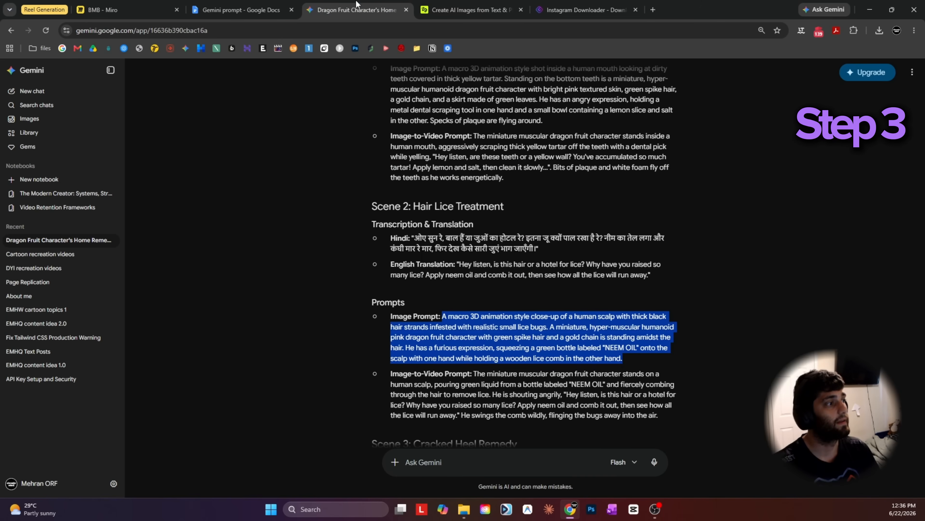
scroll(372, 331, "down", 1)
scroll(373, 329, "down", 6)
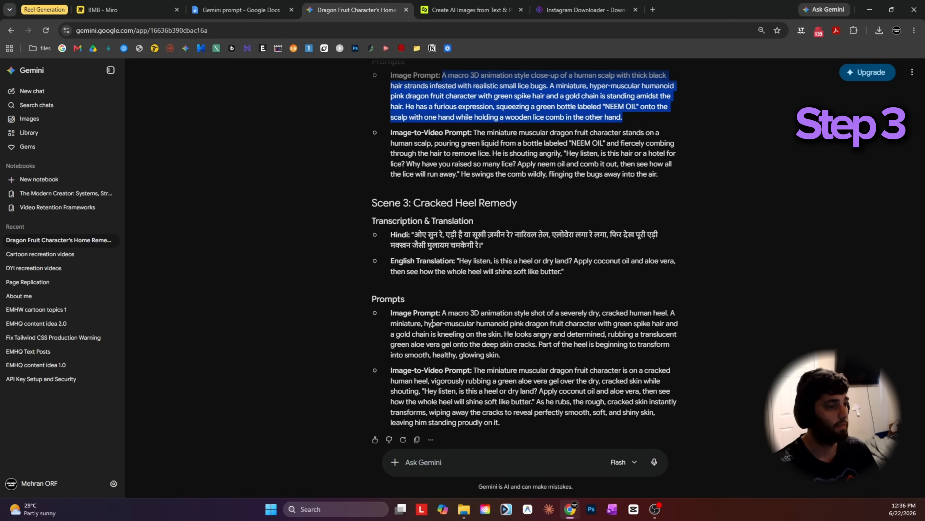
left_click_drag(443, 312, 545, 359)
scroll(520, 332, "down", 1)
left_click(470, 10)
left_click(413, 452)
key("ctrl+a")
key("ctrl+v")
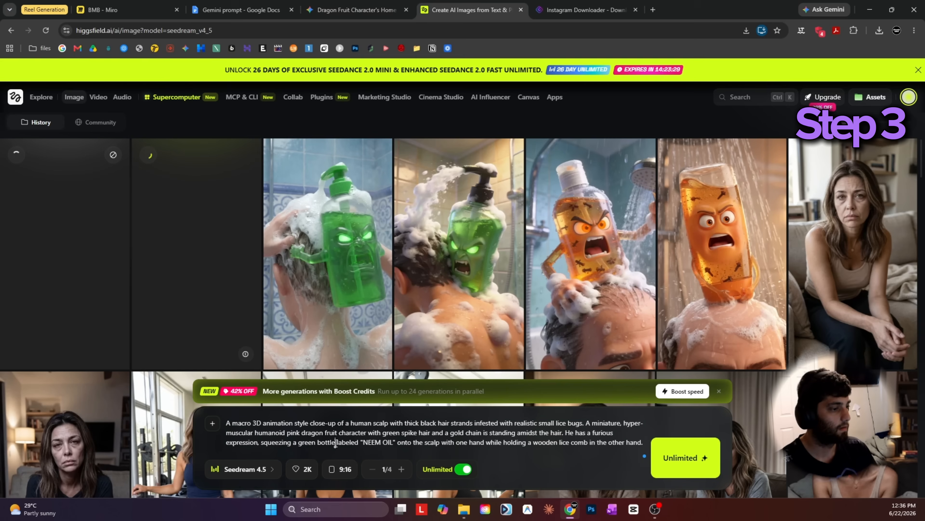
left_click(681, 457)
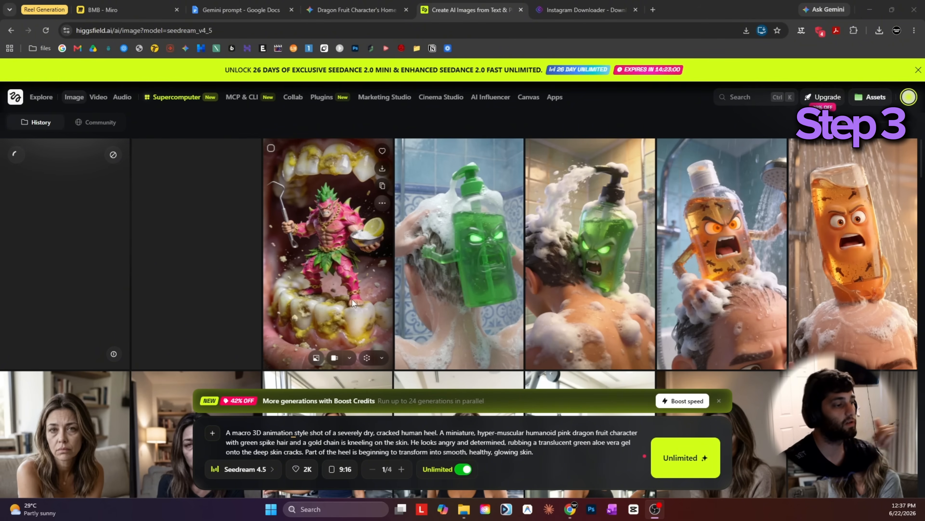
Send the generated teeth image to Animate and replace the video prompt with Gemini's Scene 1 image-to-video prompt.
left_click(251, 471)
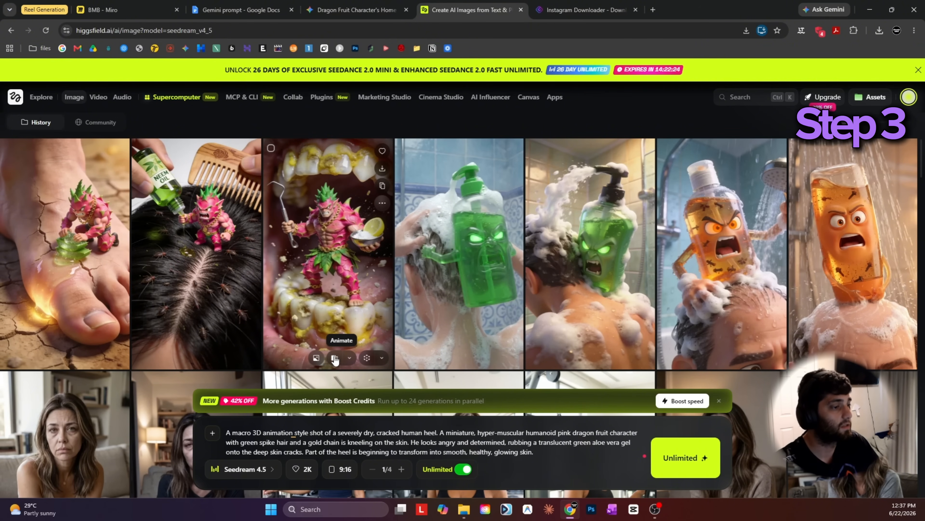
left_click(335, 360)
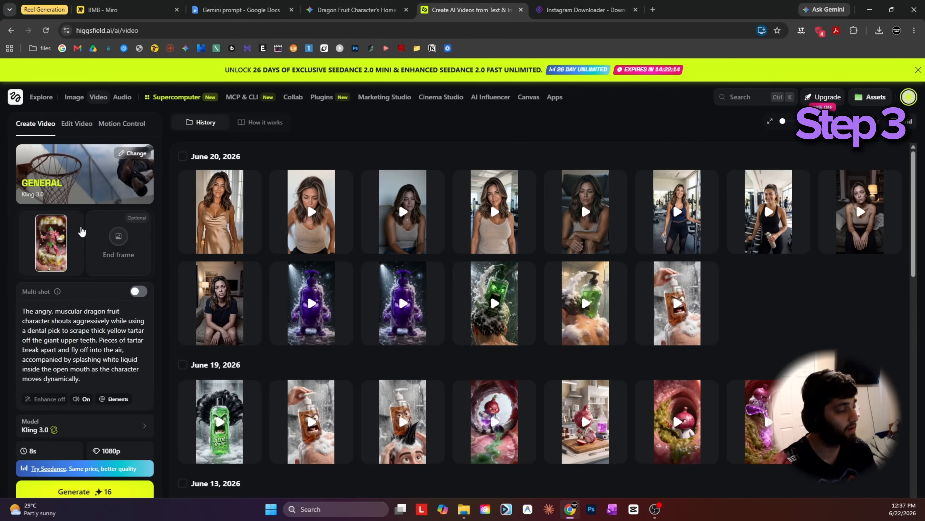
left_click(322, 4)
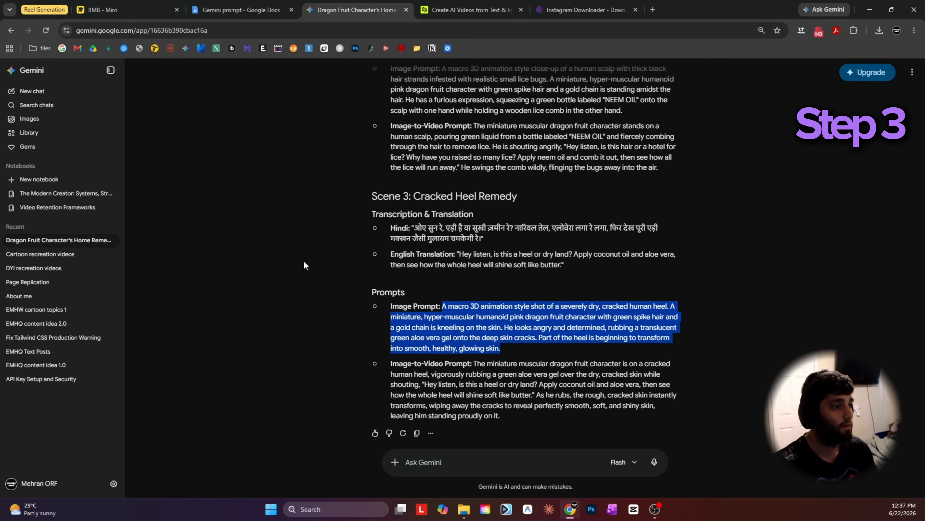
scroll(313, 248, "up", 10)
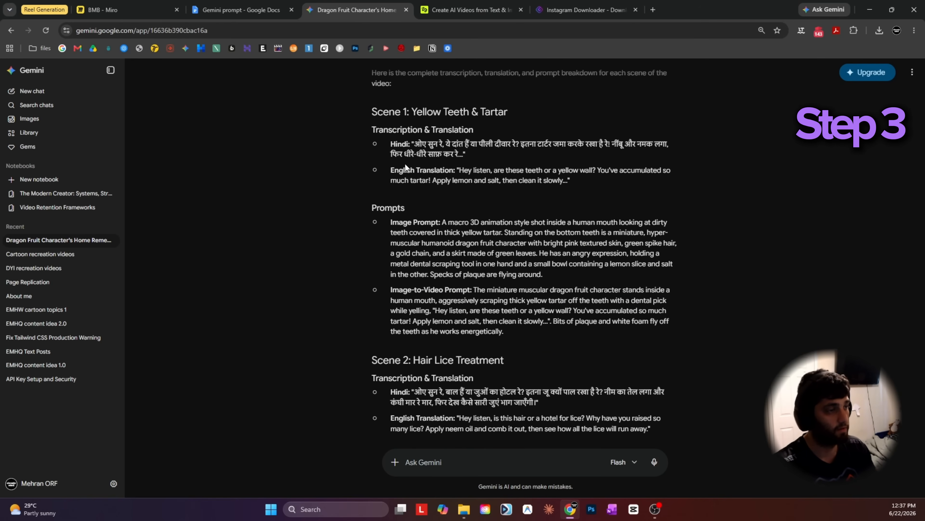
left_click_drag(476, 290, 504, 330)
key("ctrl+c")
left_click(470, 9)
left_click(83, 376)
key("ctrl+a")
key("ctrl+v")
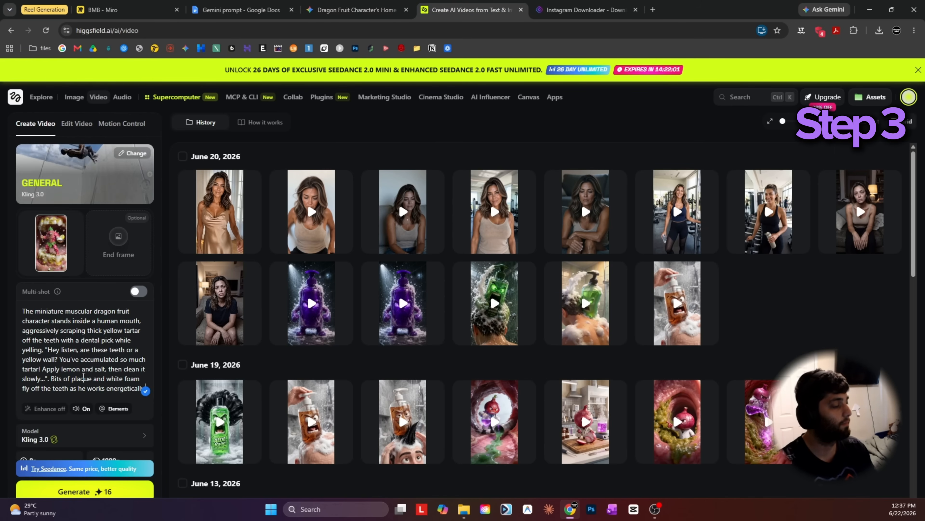
Increase the duration of the Kling 3.0 teeth video.
scroll(79, 404, "down", 1)
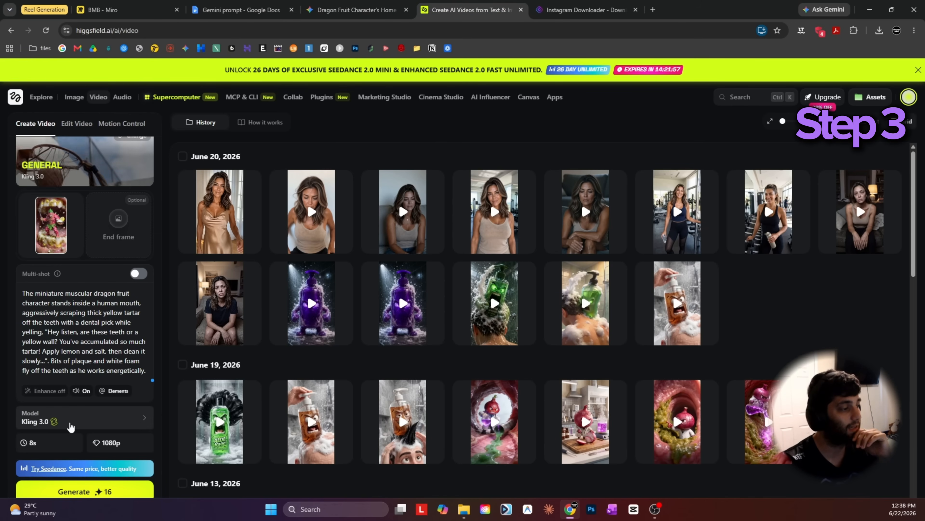
left_click(58, 441)
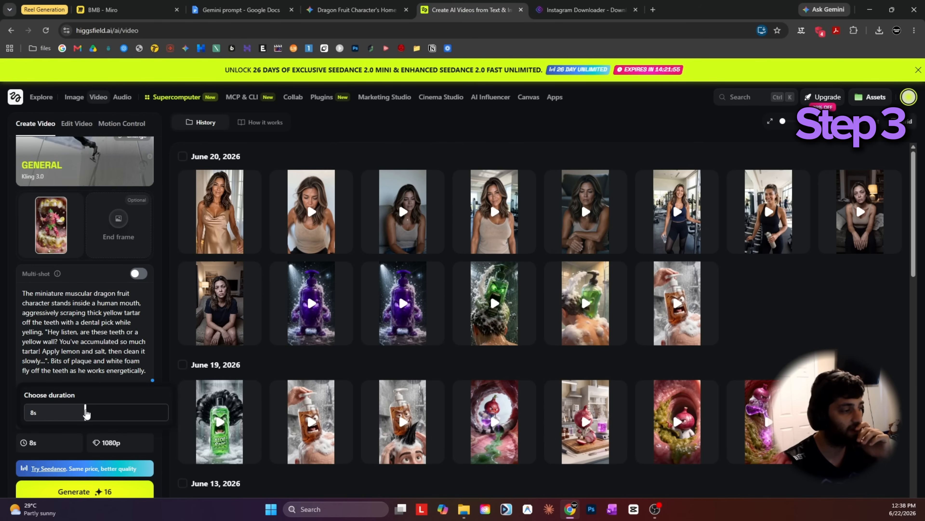
left_click_drag(83, 411, 108, 412)
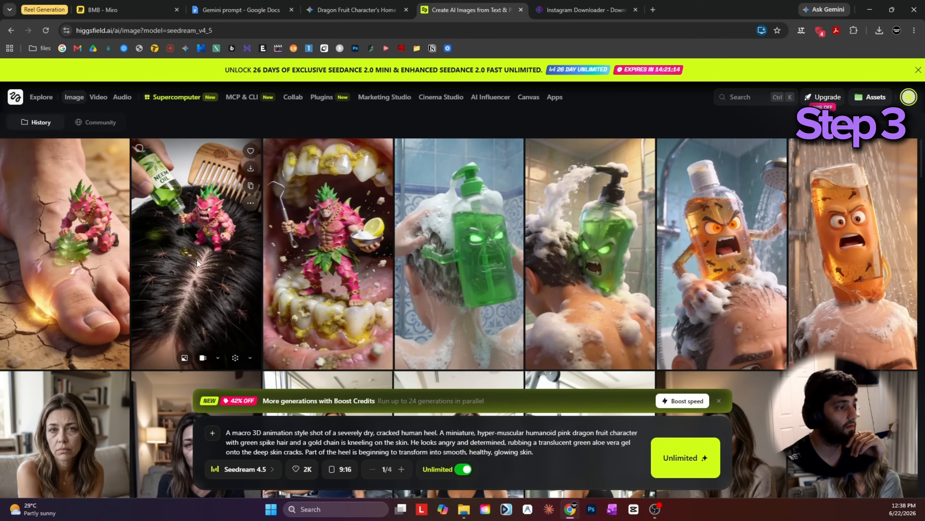
Send the generated hair lice image to Animate and replace the video prompt with Gemini's Scene 2 image-to-video prompt.
left_click(205, 364)
left_click(359, 14)
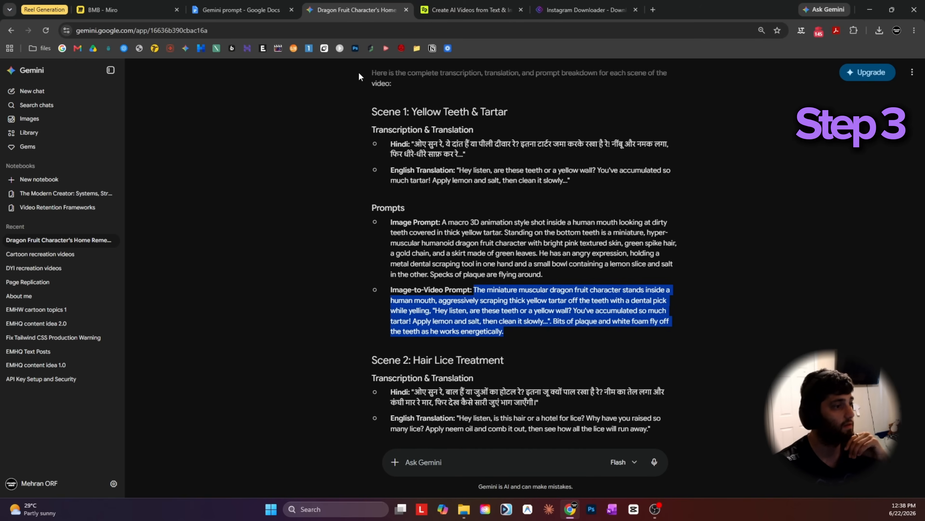
scroll(346, 209, "down", 6)
left_click(438, 303)
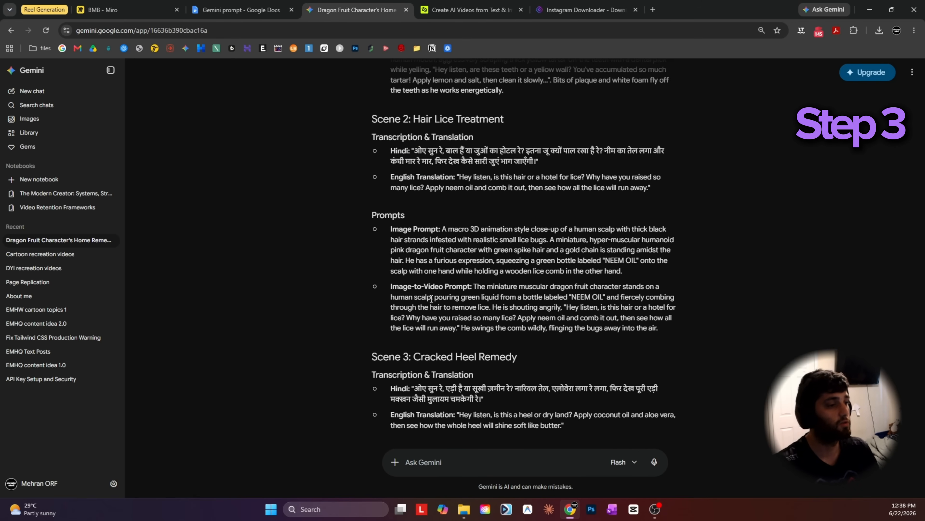
left_click_drag(476, 282, 683, 334)
key("ctrl+c")
left_click(439, 10)
left_click(80, 390)
key("ctrl+a")
key("ctrl+v")
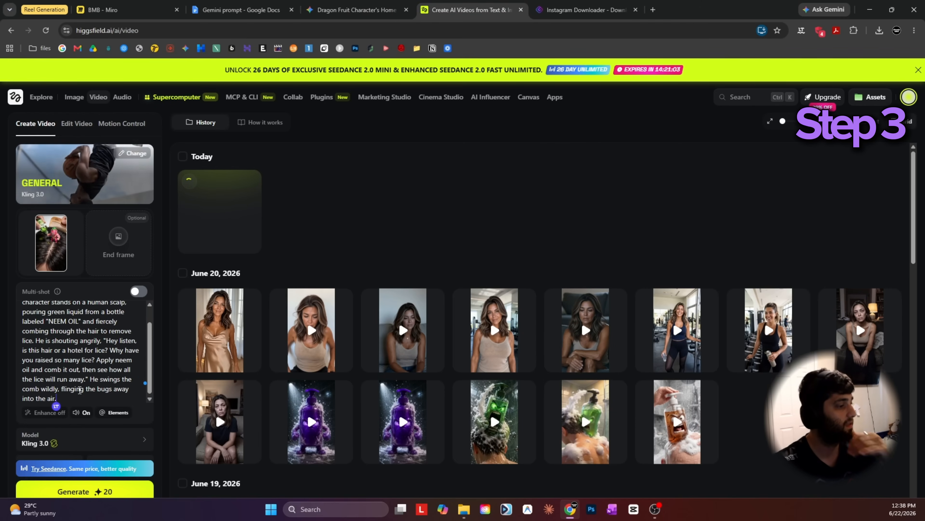
Animate the generated cracked heel image using Gemini's Scene 3 image-to-video prompt and generate the video.
left_click(74, 98)
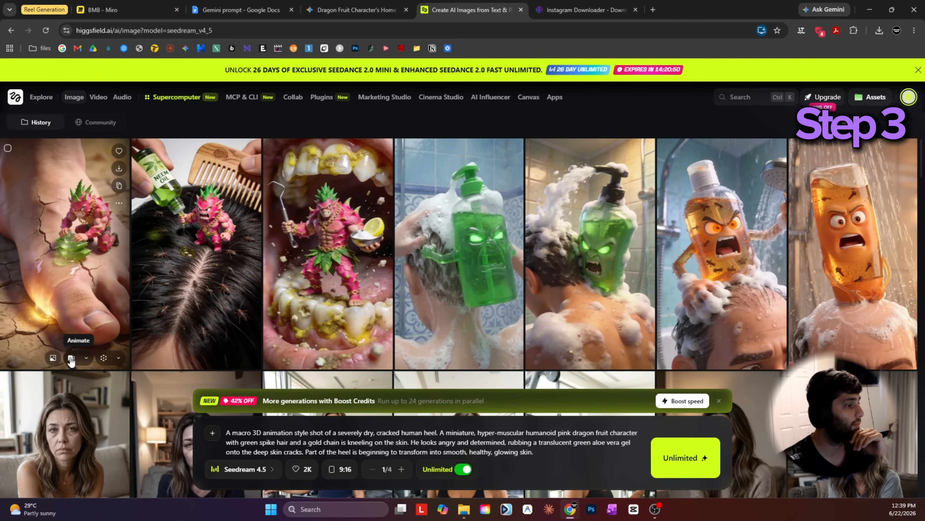
left_click(71, 358)
left_click(356, 10)
scroll(321, 301, "down", 1)
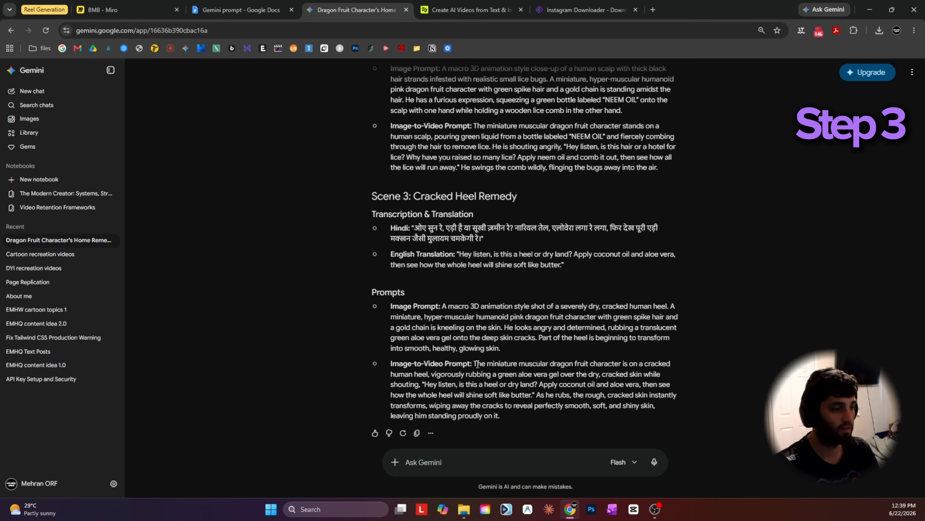
left_click_drag(471, 363, 535, 423)
key("ctrl+c")
key("ctrl+Tab")
key("ctrl+a")
key("ctrl+v")
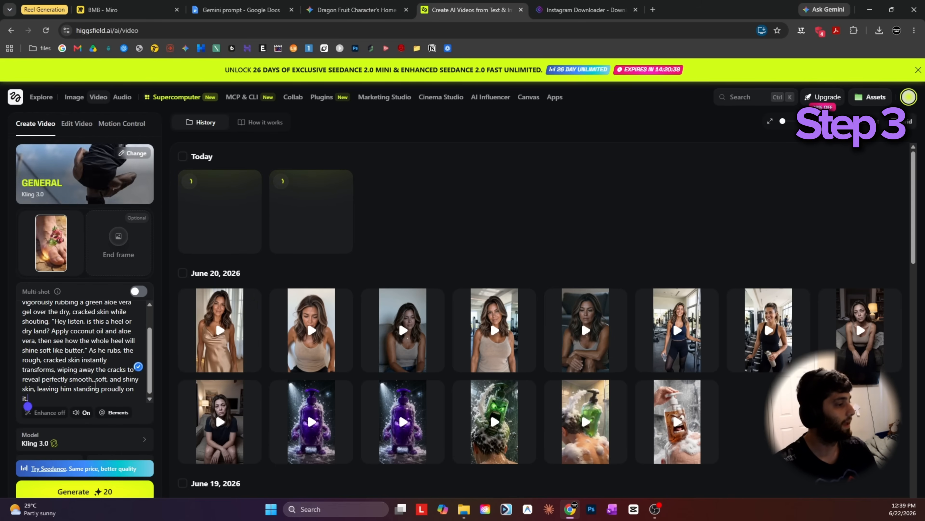
left_click(71, 492)
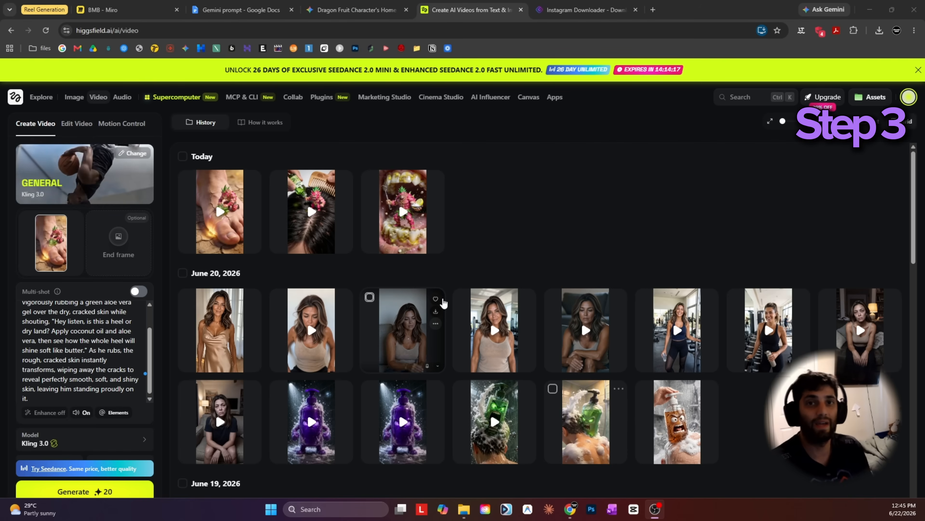
Play the generated teeth and hair lice videos to review their quality.
left_click(403, 211)
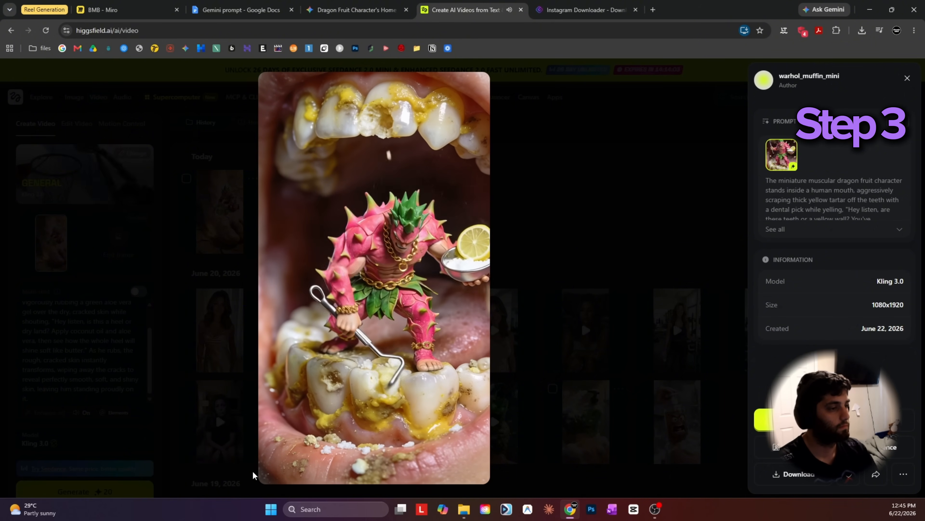
left_click(265, 473)
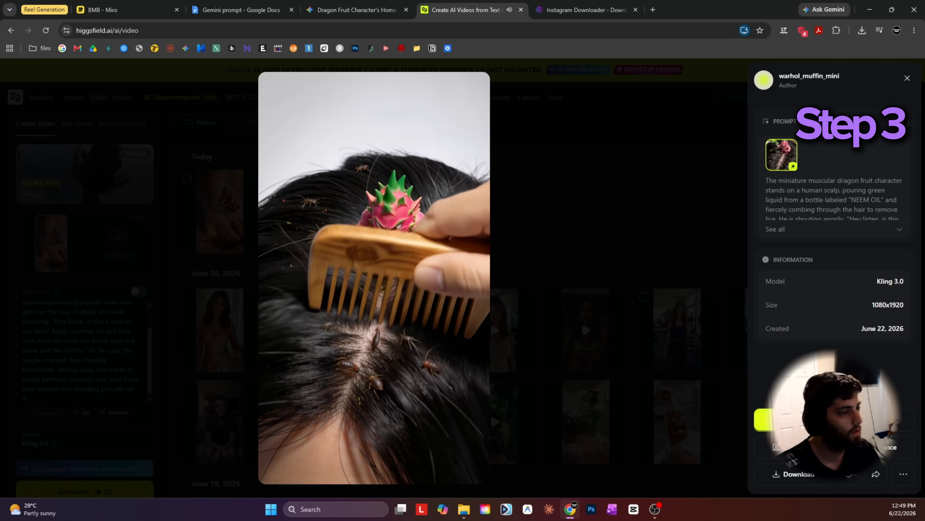
left_click(632, 227)
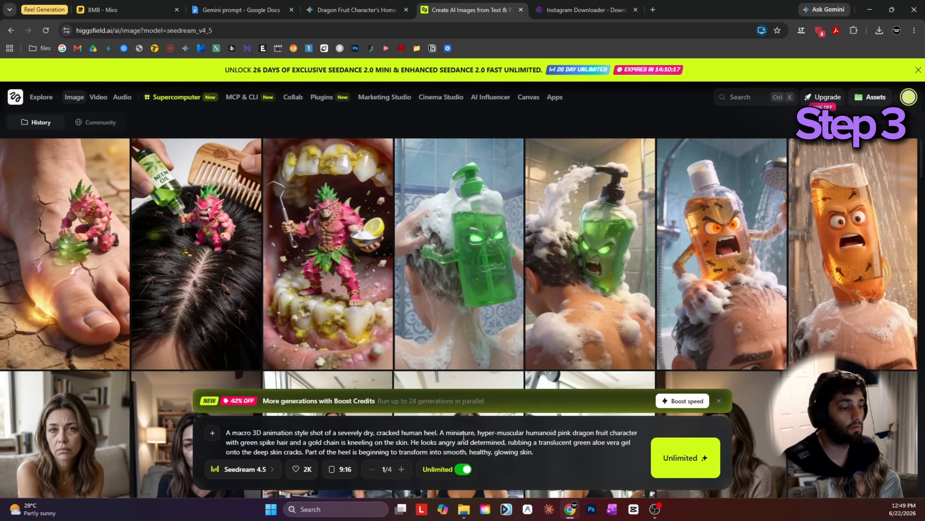
Review the available image models and the video models offered in Higgsfield.
left_click(254, 469)
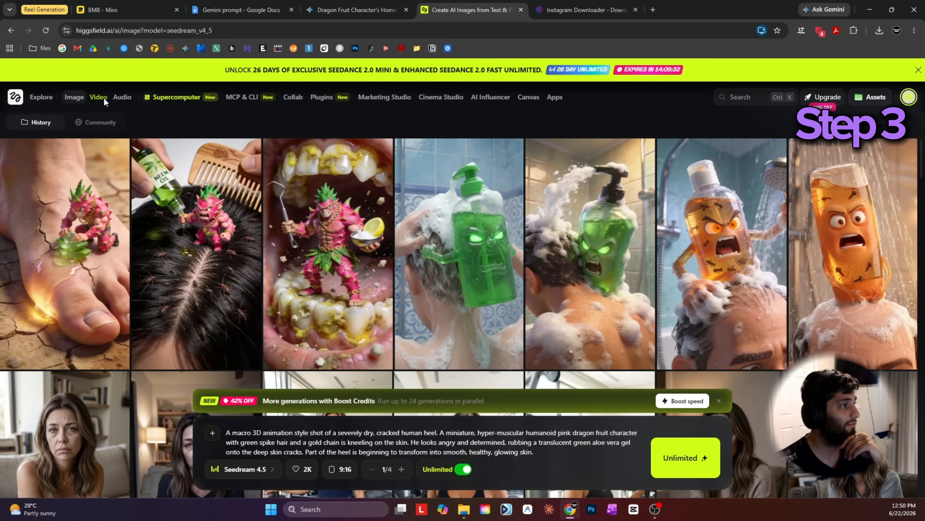
left_click(104, 100)
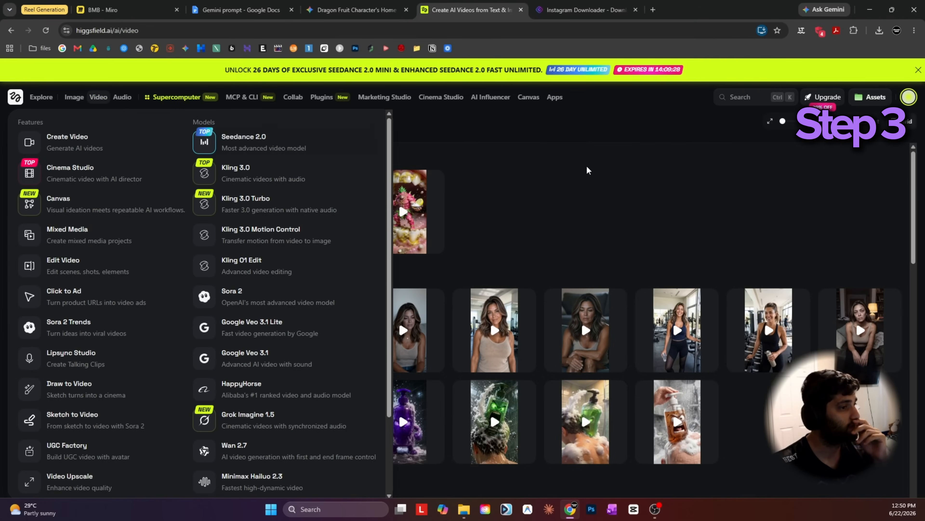
left_click(344, 189)
Check Step 4 on the Miro board, switch to CapCut and import the three generated videos into the project.
left_click(124, 7)
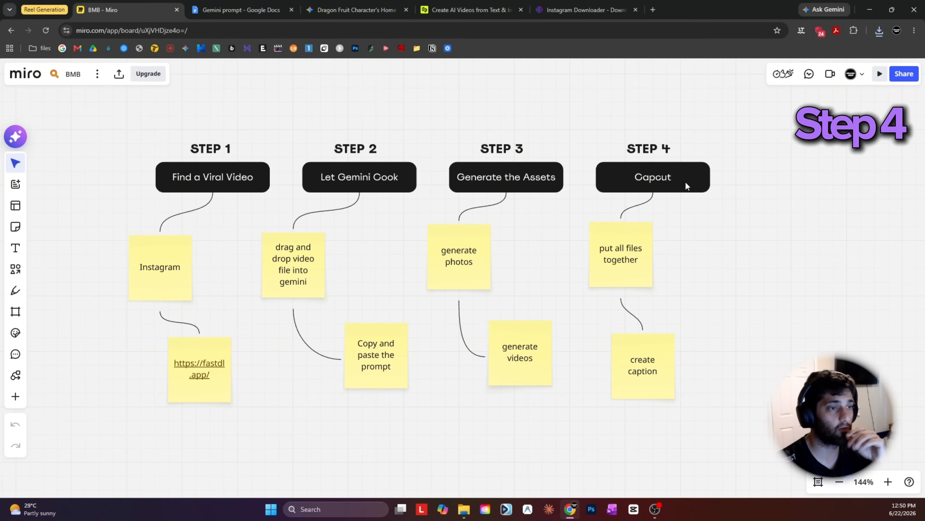
left_click(633, 510)
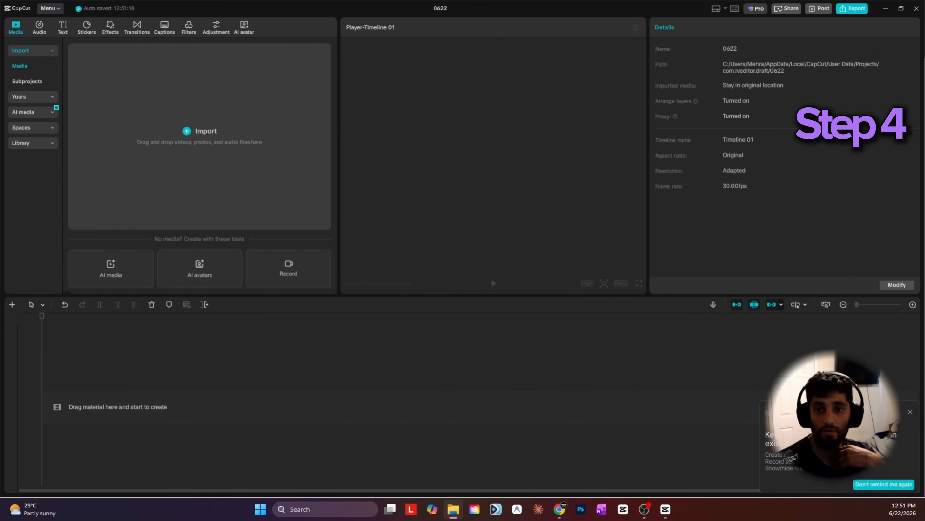
left_click_drag(203, 191, 160, 157)
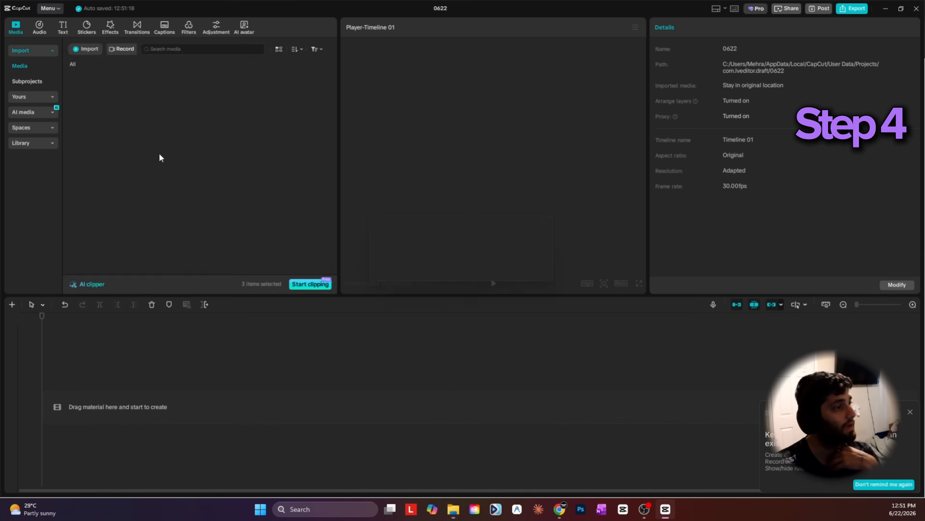
Place the teeth clip twice on the timeline, followed by the hair lice clip, end to end.
left_click_drag(97, 92, 80, 374)
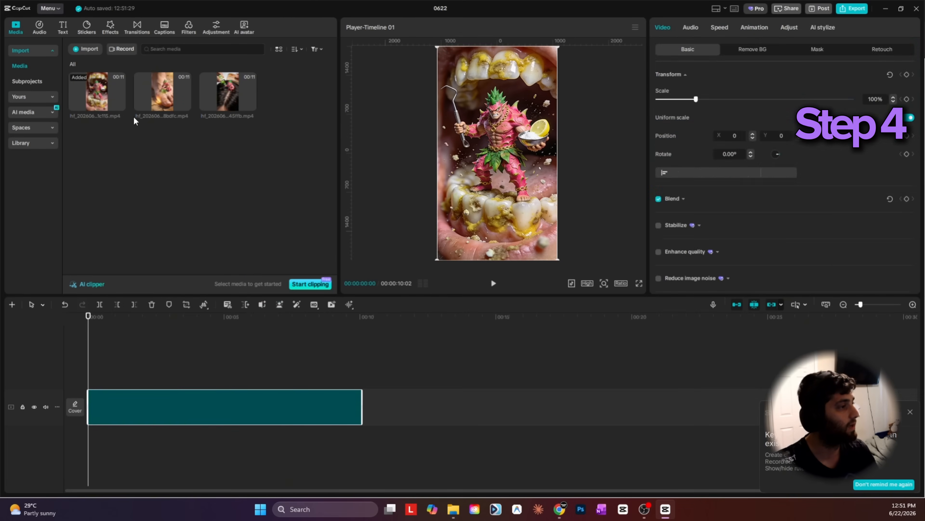
left_click_drag(105, 96, 456, 439)
left_click_drag(231, 94, 654, 409)
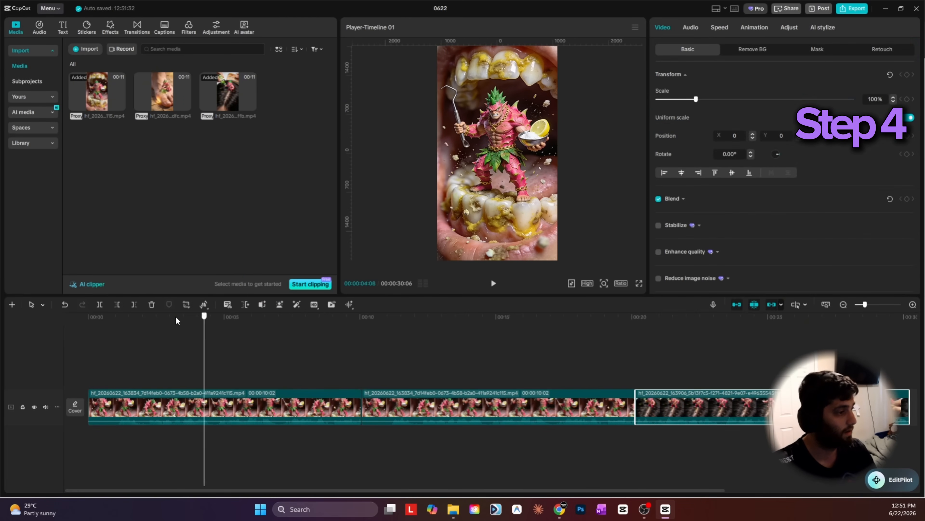
Trim about one second off the start of the teeth clip and of the cracked heel clip.
left_click(98, 316)
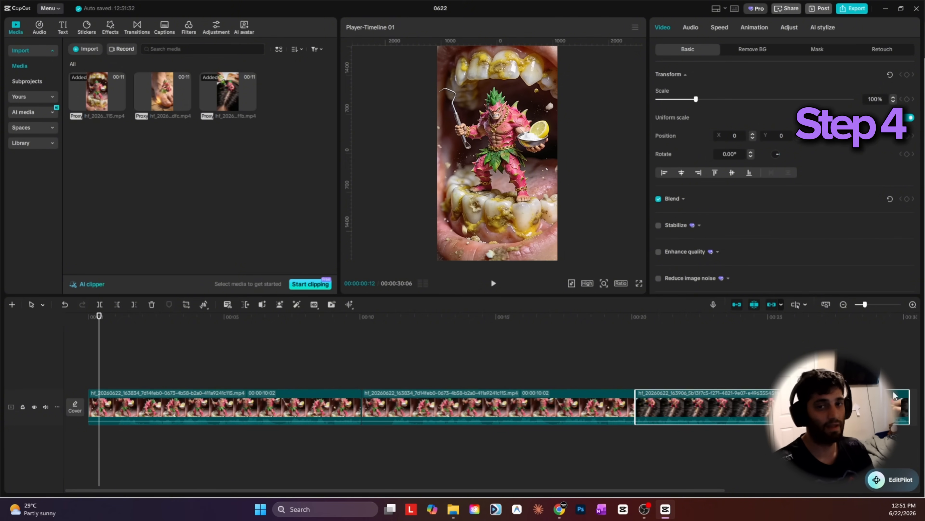
left_click(116, 325)
key("q")
key("space")
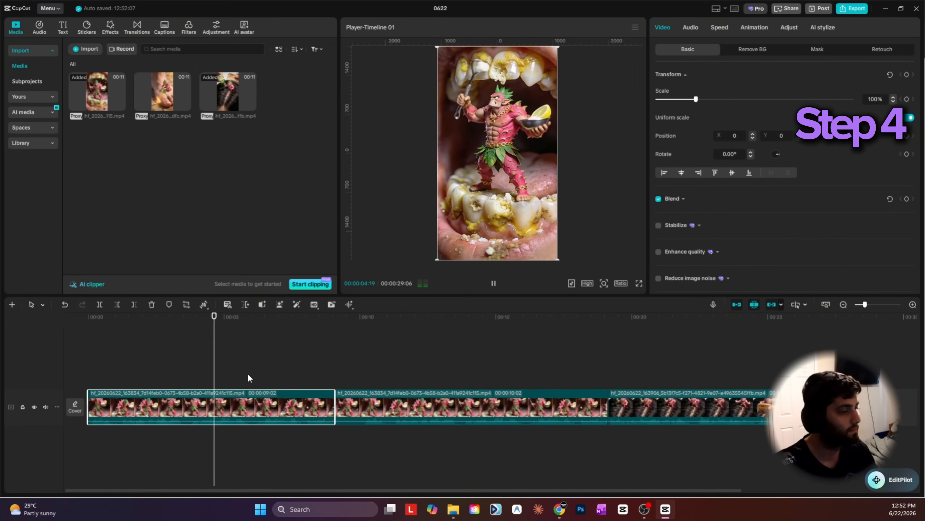
key("q")
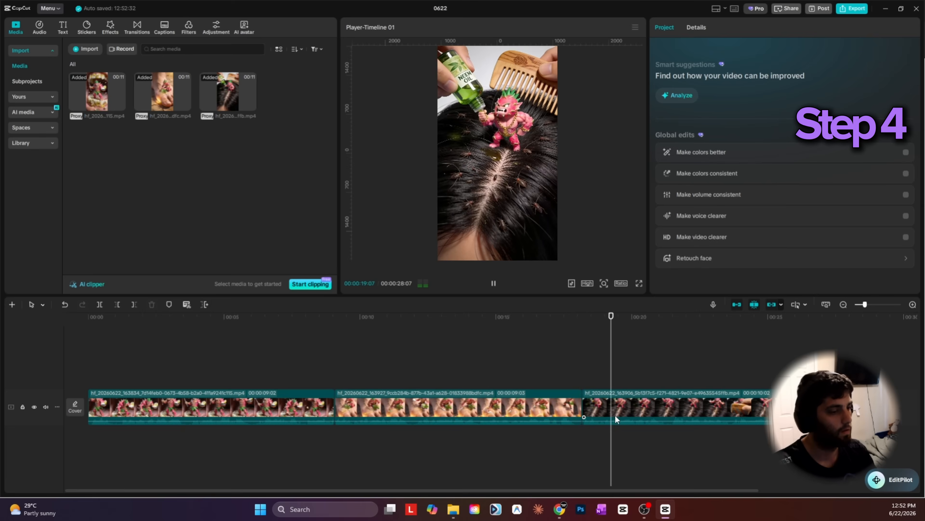
Move the hair lice clip between the teeth and heel clips and play the rearranged sequence.
left_click_drag(603, 411, 368, 404)
left_click(366, 368)
key("space")
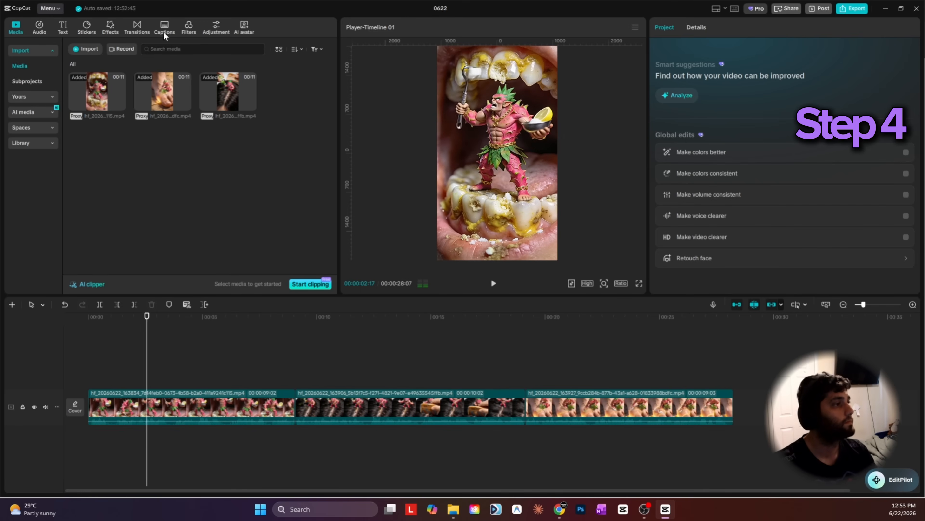
Generate auto captions for the whole timeline with the spoken language on Auto detect and no bilingual captions.
left_click(88, 323)
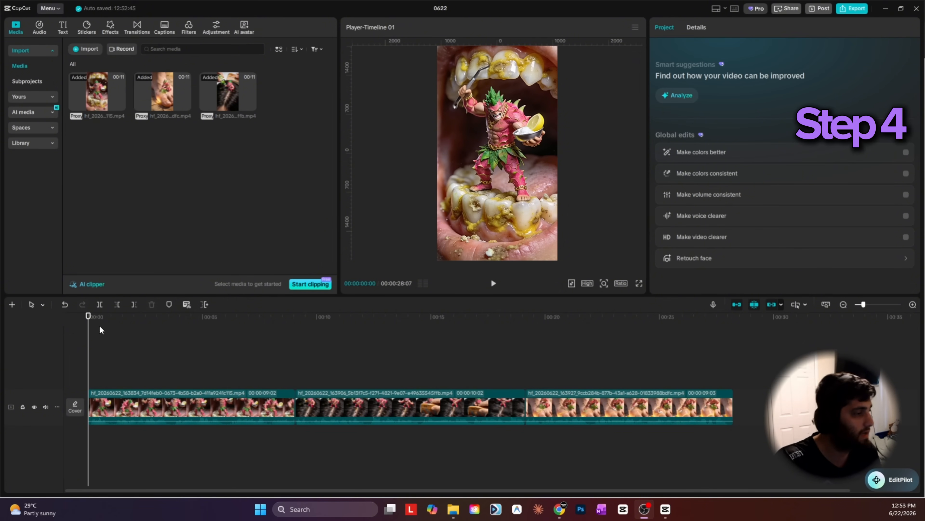
left_click(165, 27)
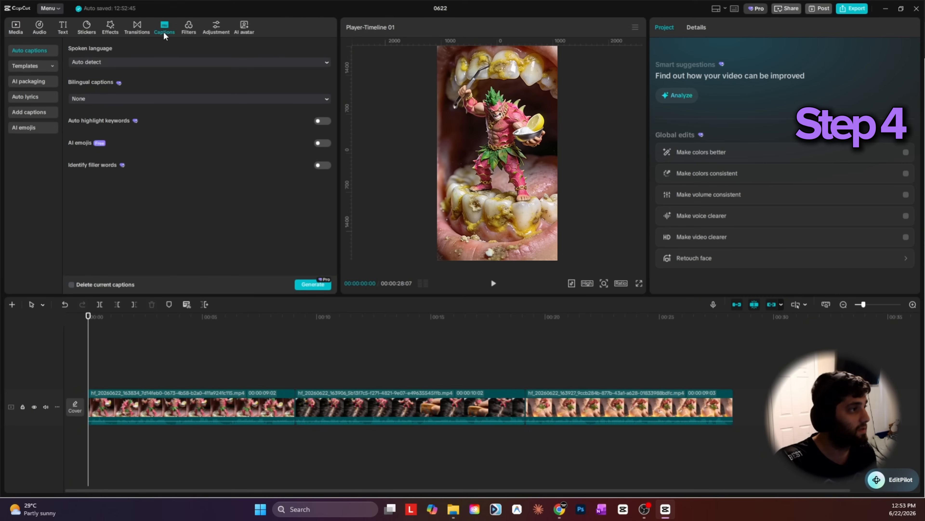
left_click(298, 286)
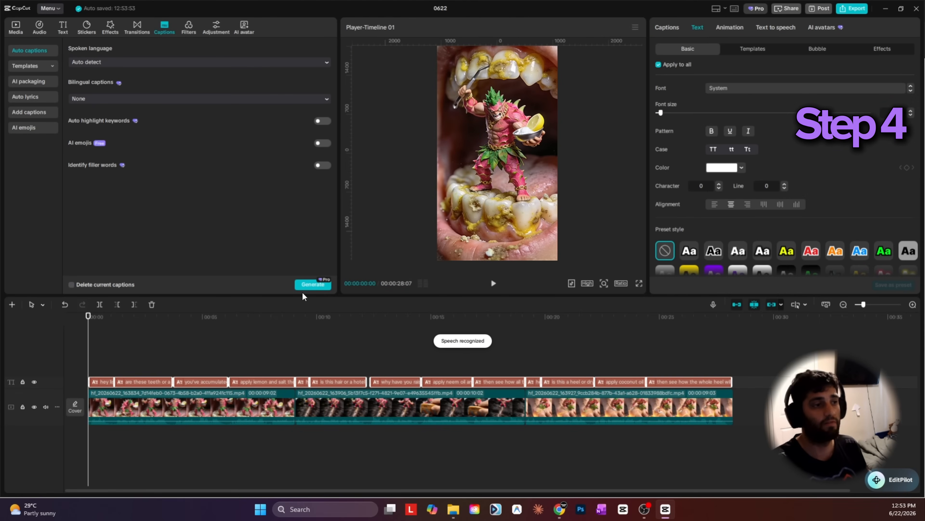
Set the font of all captions to Anton and style them in uppercase italics.
left_click(734, 89)
type("anto")
left_click(714, 149)
left_click(713, 149)
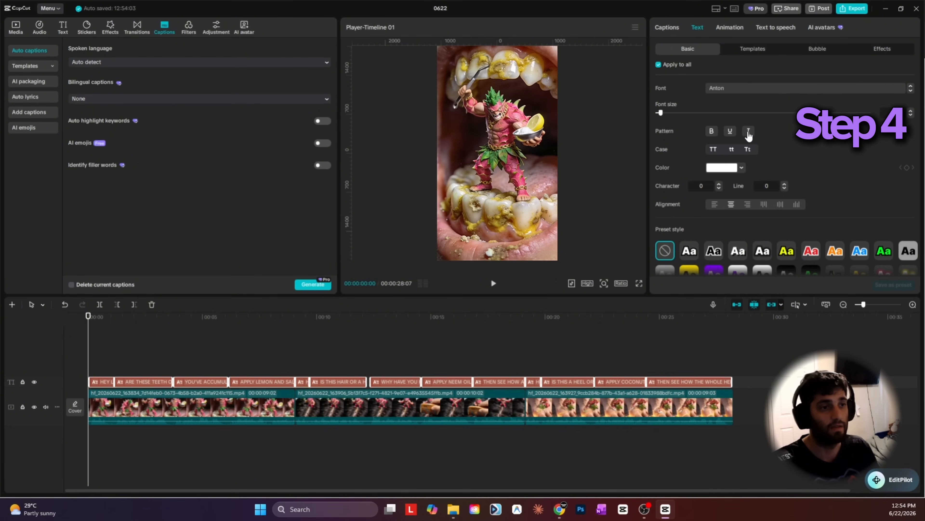
Apply a word-by-word caption animation from the favourites to all captions.
left_click(730, 30)
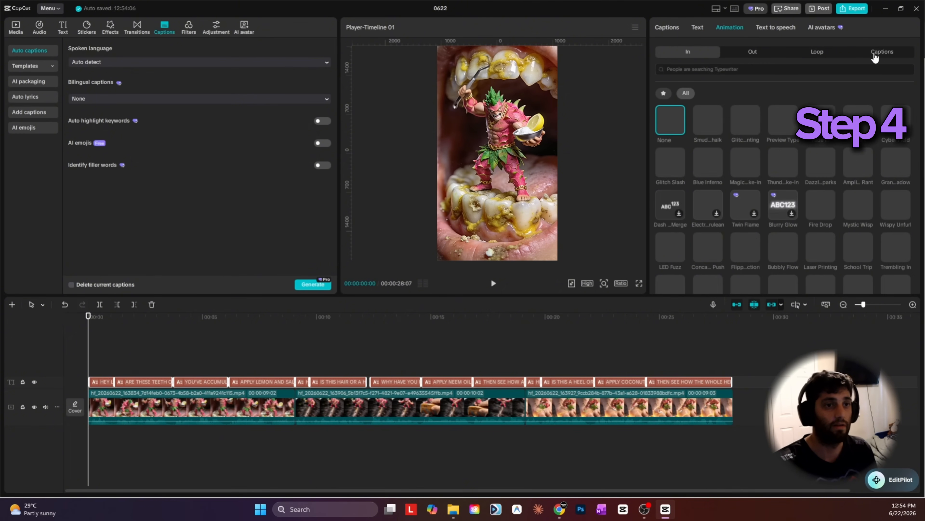
left_click(664, 92)
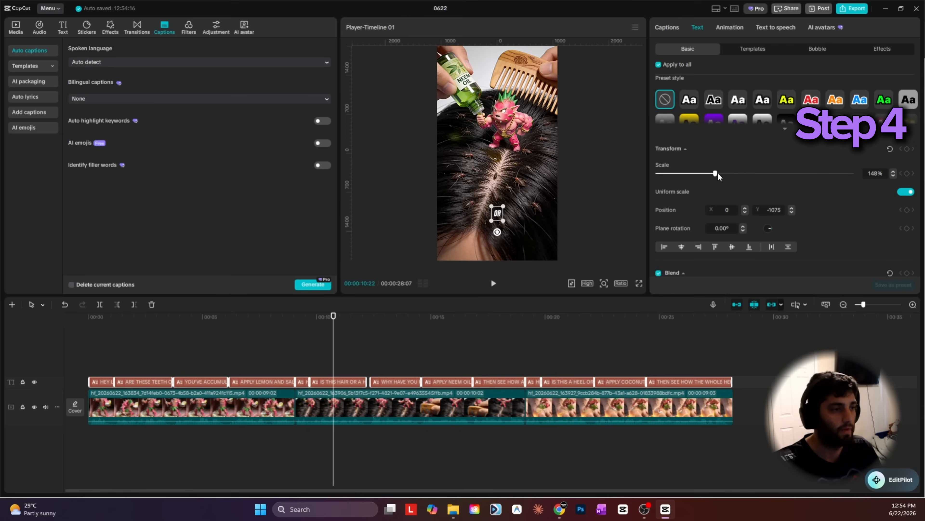
left_click_drag(717, 173, 732, 173)
Enable a black stroke and a black shadow on all captions and return the playhead to the start.
left_click_drag(125, 330, 133, 330)
scroll(665, 179, "down", 5)
left_click(658, 157)
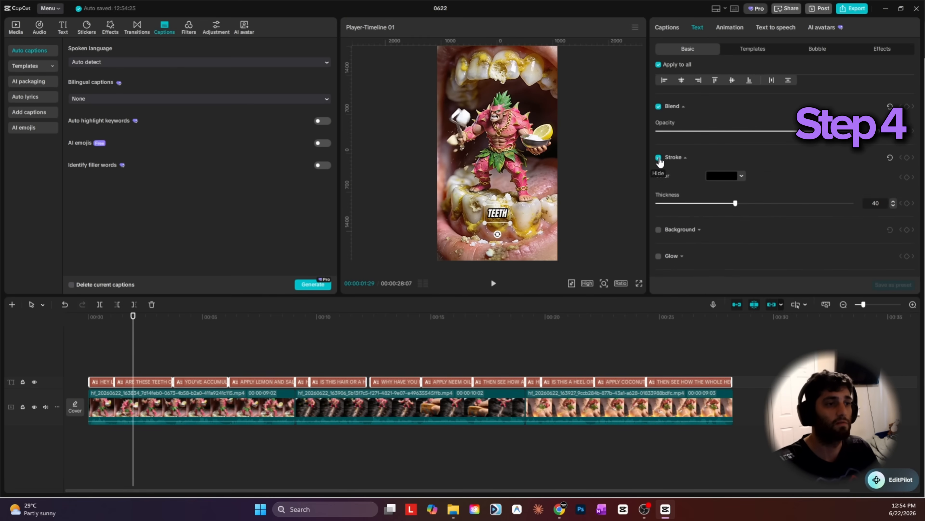
scroll(674, 171, "down", 2)
left_click(659, 236)
left_click_drag(106, 323, 10, 307)
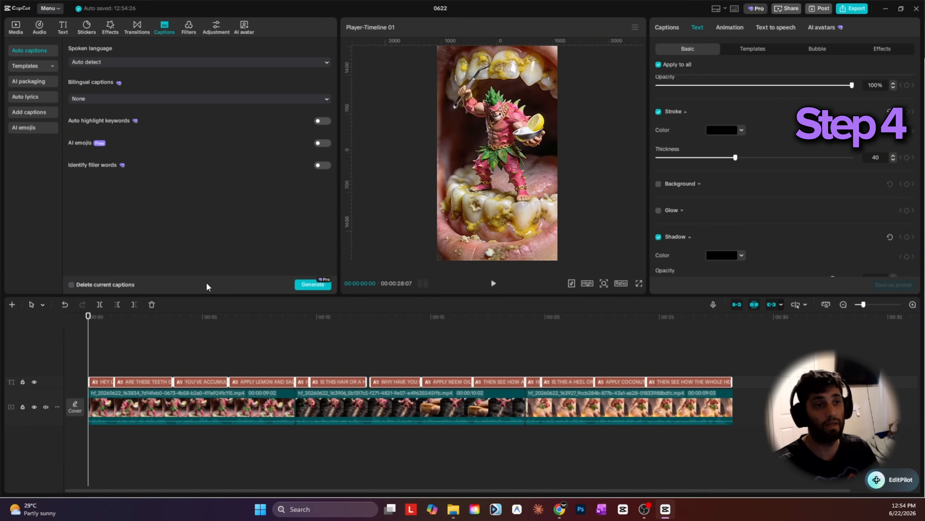